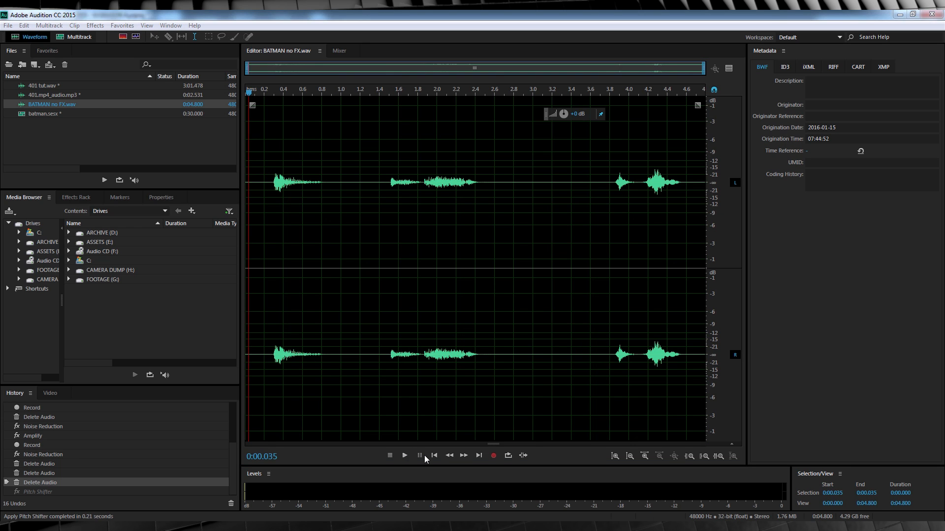
# Select the whole BATMAN no FX.wav waveform from the start and open the Pitch Shifter effect for it
pyautogui.click(434, 456)
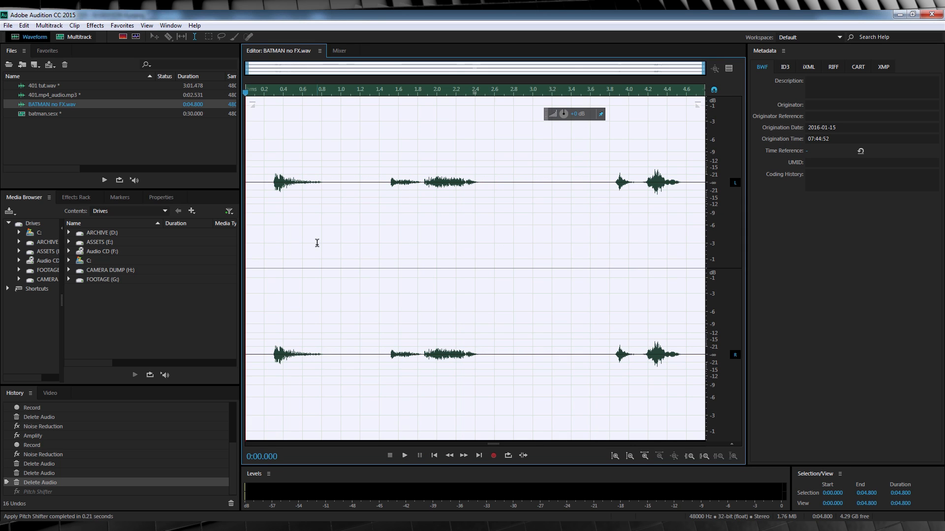
pyautogui.doubleClick(317, 243)
pyautogui.click(94, 25)
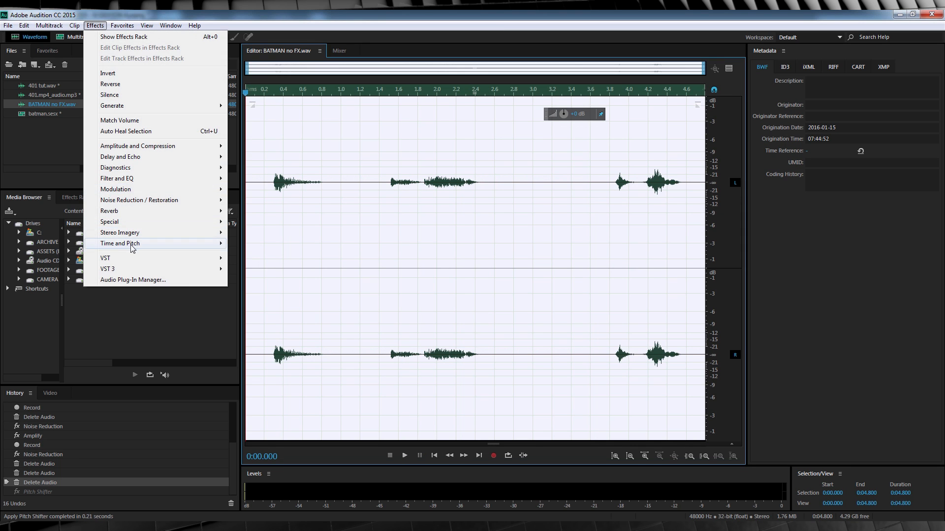
pyautogui.moveTo(130, 244)
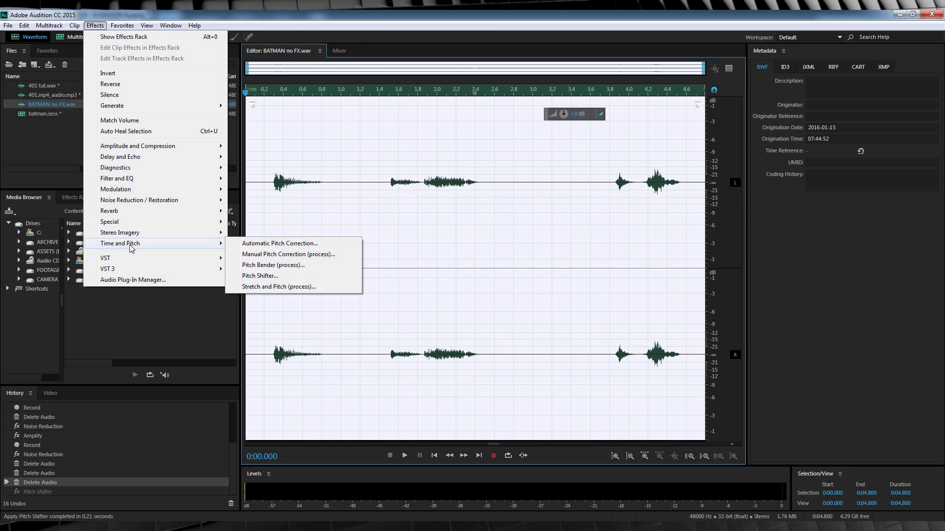
pyautogui.click(269, 279)
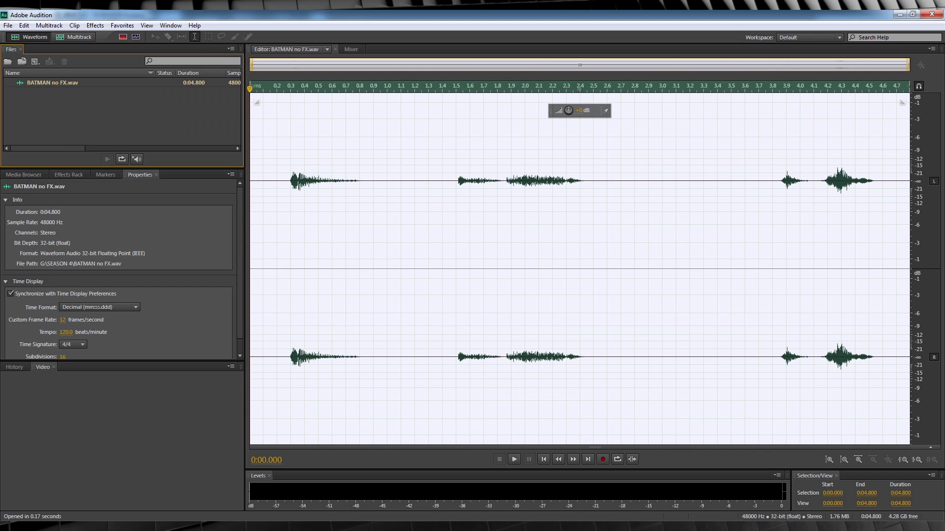
# In the older Audition version, open Stretch and Pitch and compare the iZotope Radius and Audition algorithm options
pyautogui.click(96, 27)
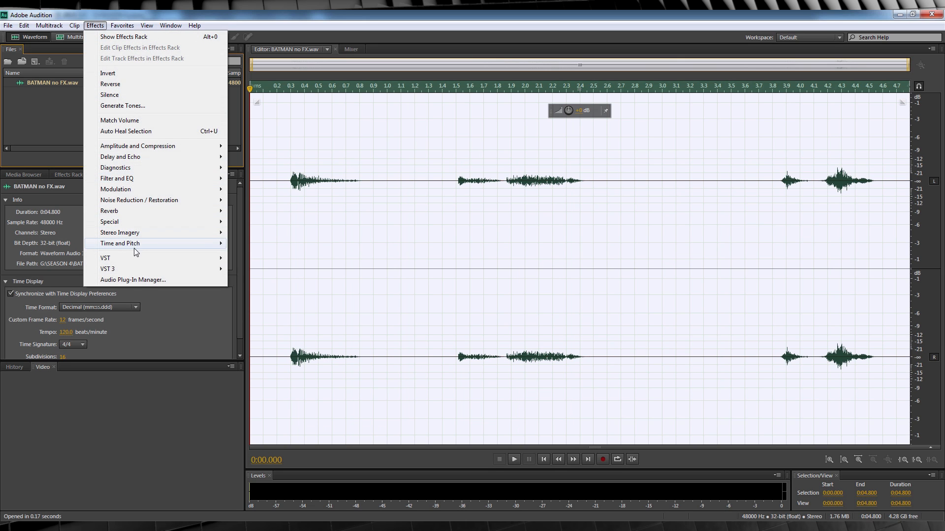
pyautogui.moveTo(135, 249)
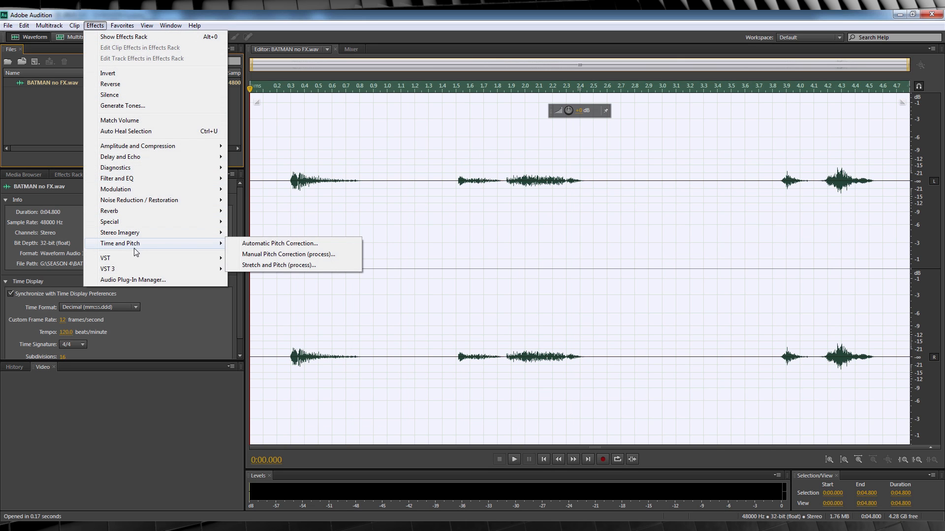
pyautogui.click(296, 271)
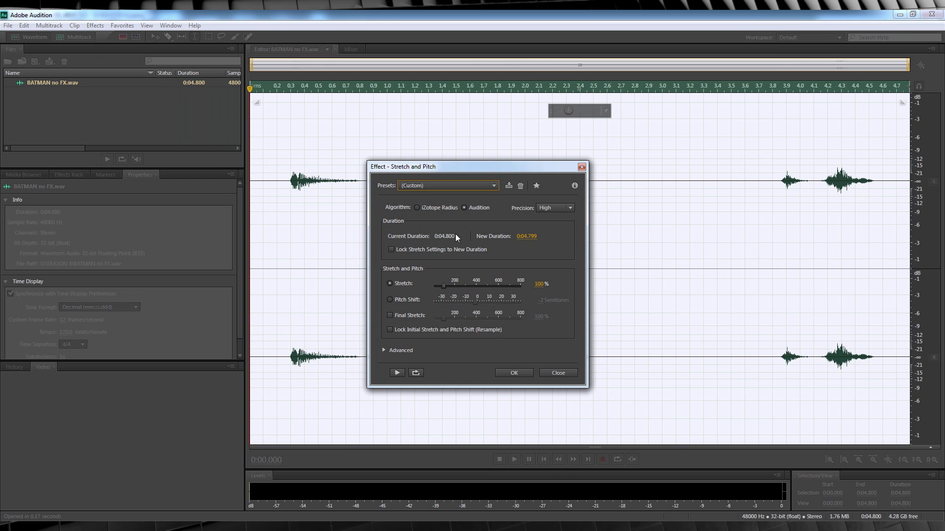
pyautogui.click(425, 207)
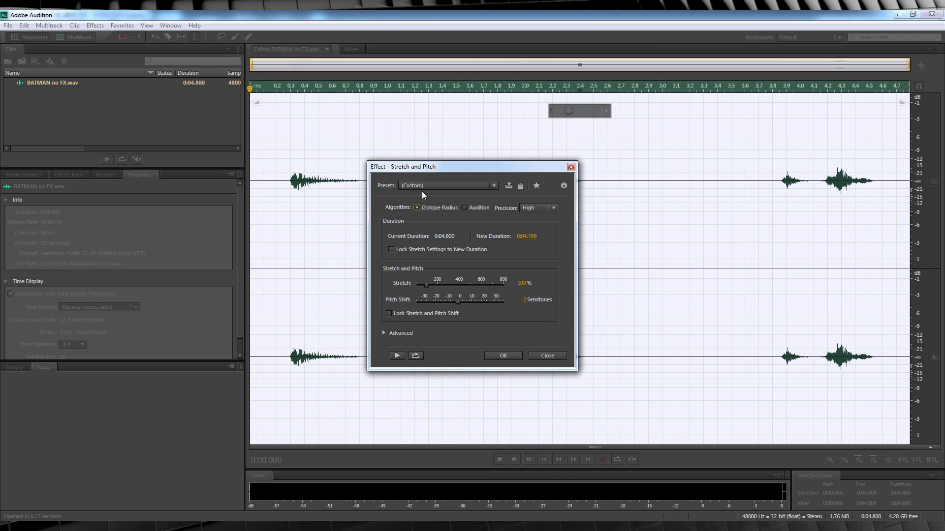
pyautogui.click(464, 208)
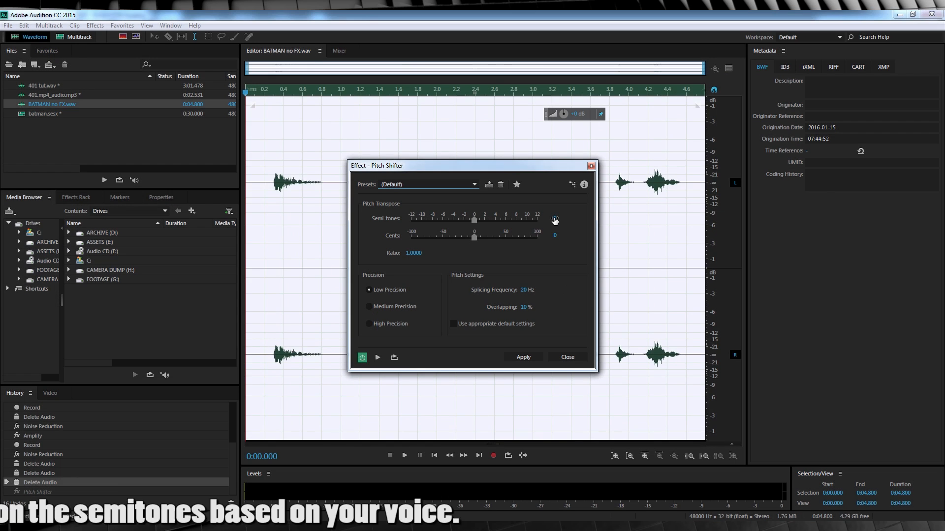
# In the CC 2015 Pitch Shifter, set the pitch to -8 semi-tones with High Precision and 50 % overlapping
pyautogui.write('-8')
pyautogui.press('Return')
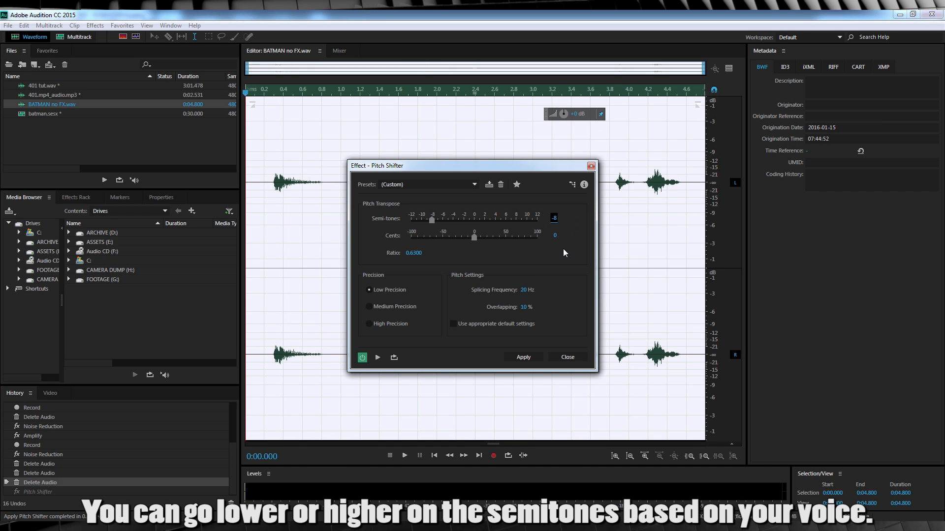
pyautogui.moveTo(524, 308); pyautogui.dragTo(431, 305)
pyautogui.moveTo(516, 308); pyautogui.dragTo(738, 305)
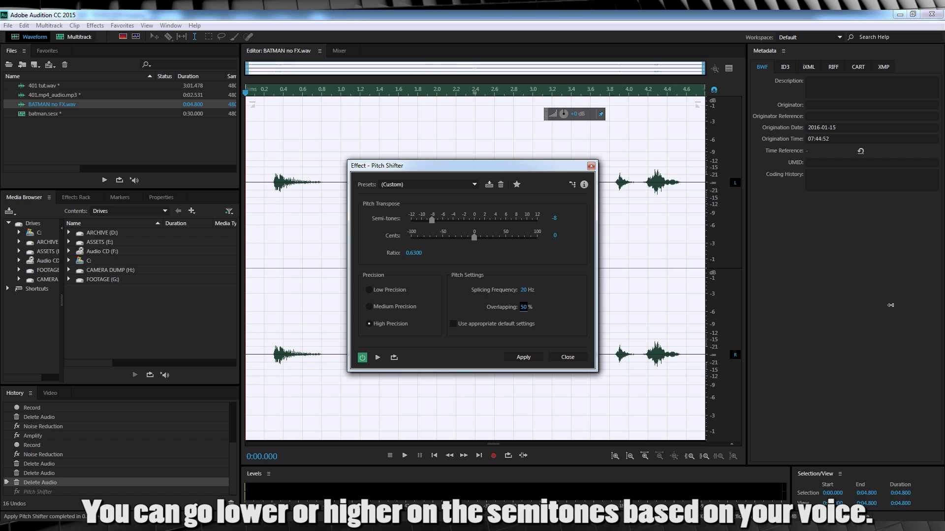
# Set the splicing frequency to 30 Hz, preview the result and apply the pitch shift
pyautogui.click(525, 290)
pyautogui.write('3')
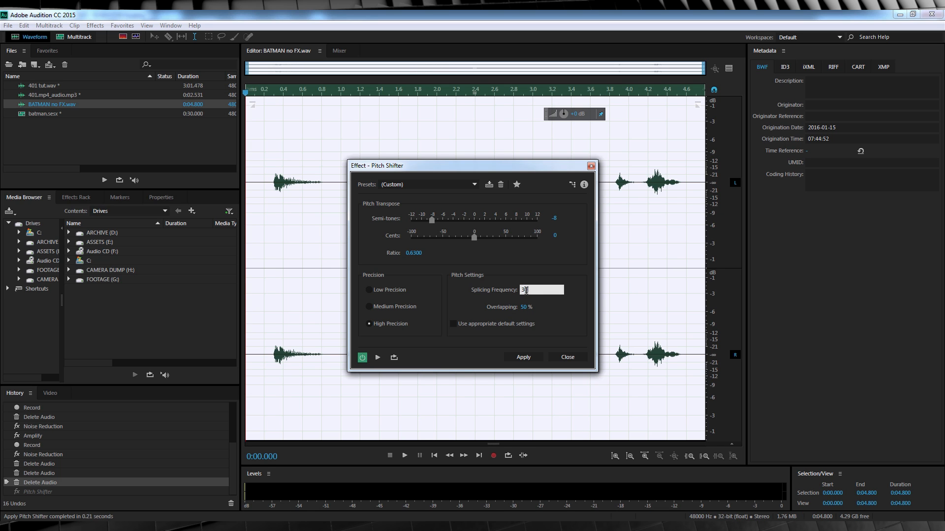
pyautogui.write('0')
pyautogui.click(377, 358)
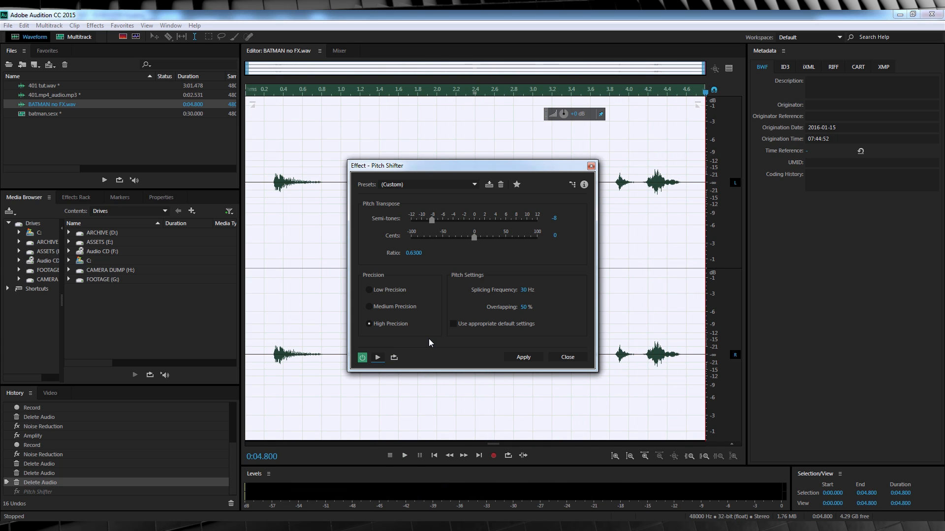
pyautogui.click(523, 357)
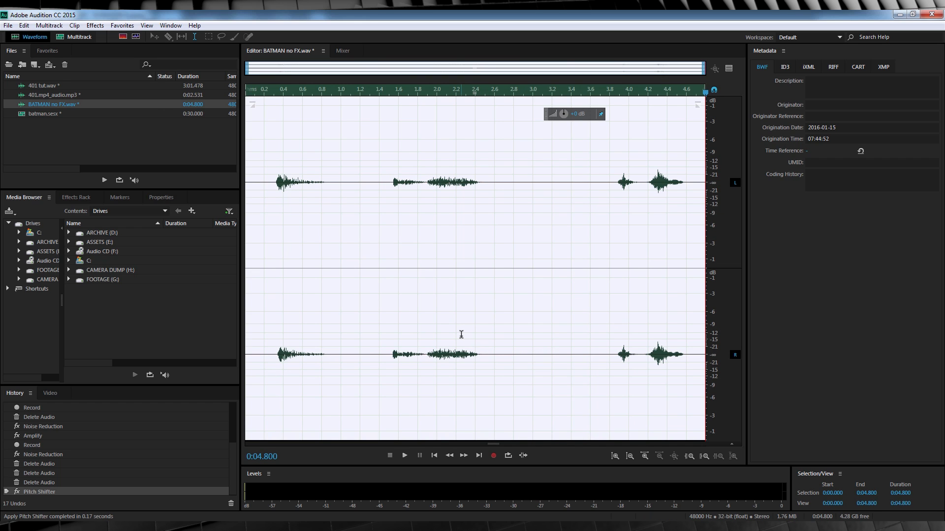
# Open the Pitch Shifter for a second pass and preview the voice at 4 semi-tones
pyautogui.click(96, 26)
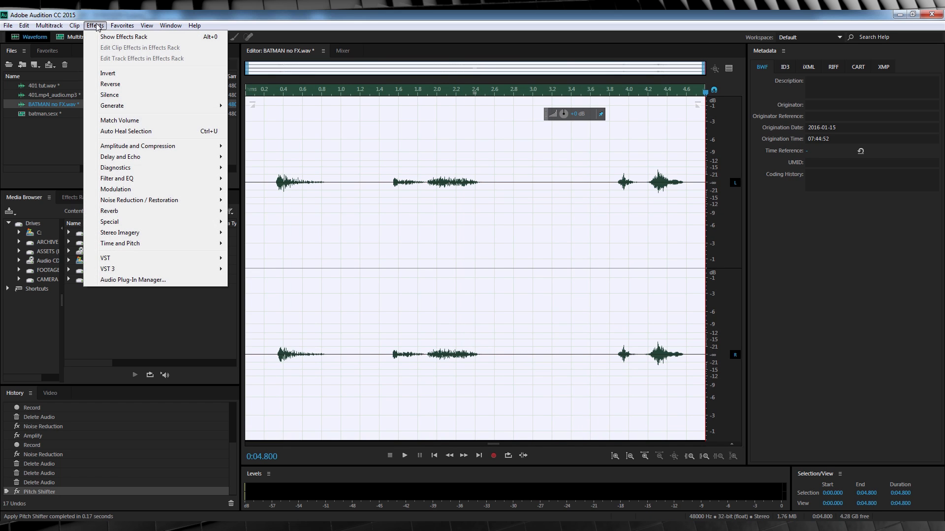
pyautogui.moveTo(204, 244)
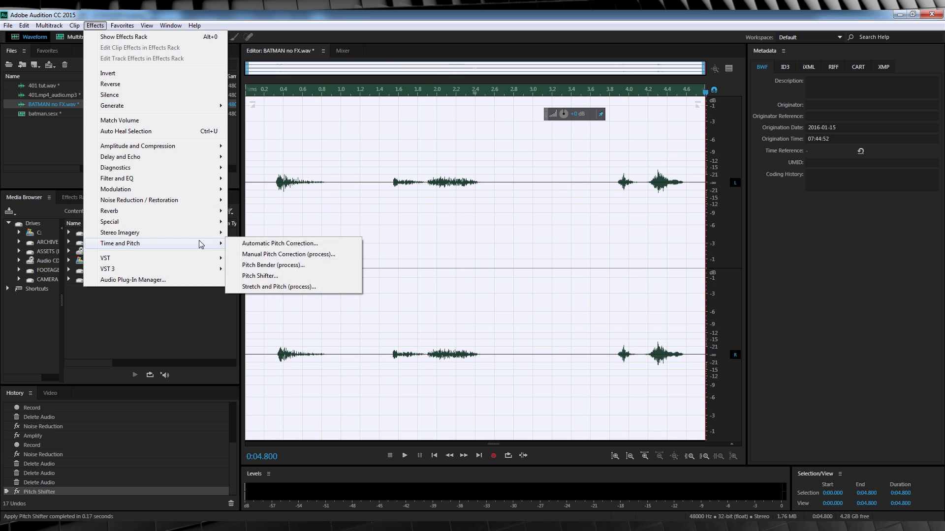
pyautogui.click(277, 276)
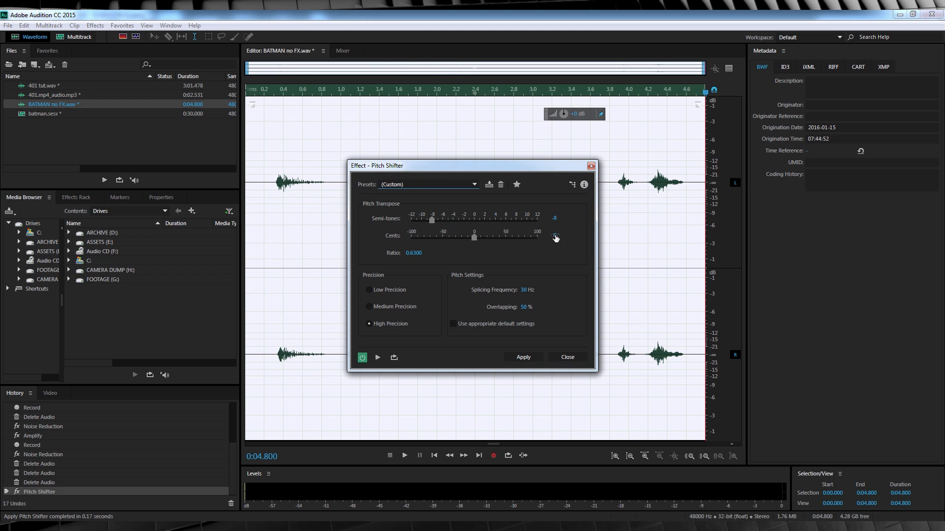
pyautogui.click(554, 218)
pyautogui.write('4')
pyautogui.press('Return')
pyautogui.press('space')
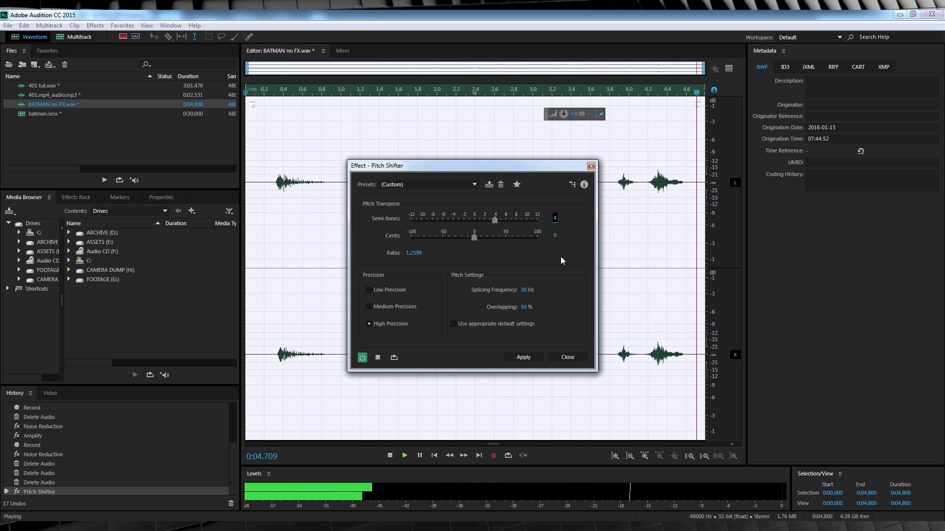
# Set the second pitch shift to 5 semi-tones, preview it and apply it to the clip
pyautogui.click(555, 220)
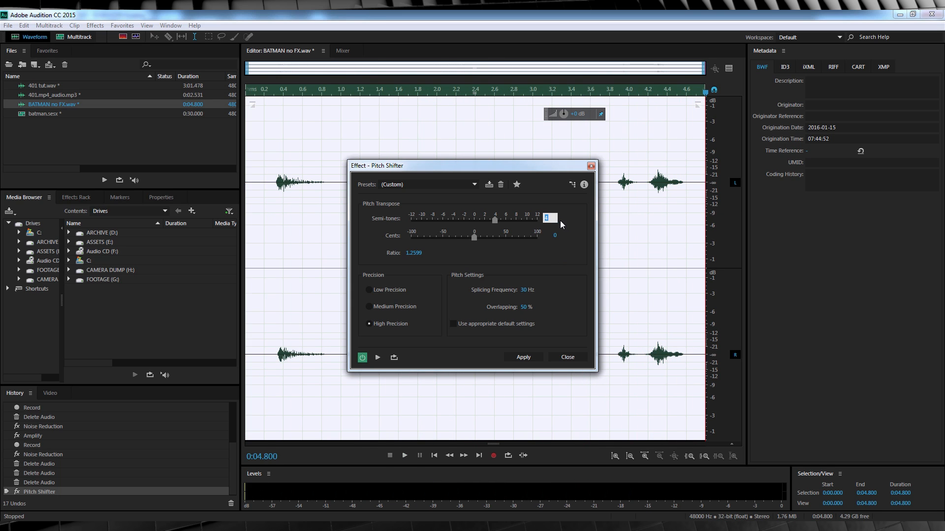
pyautogui.write('5')
pyautogui.press('Return')
pyautogui.press('space')
pyautogui.click(523, 358)
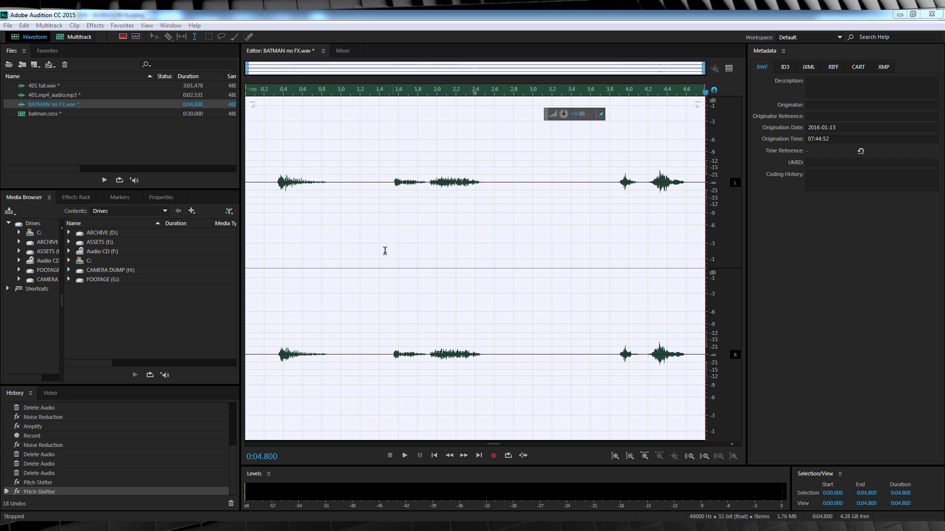
# Open the Chorus effect, load the 5 Voices preset and reduce the number of voices to 3
pyautogui.click(90, 15)
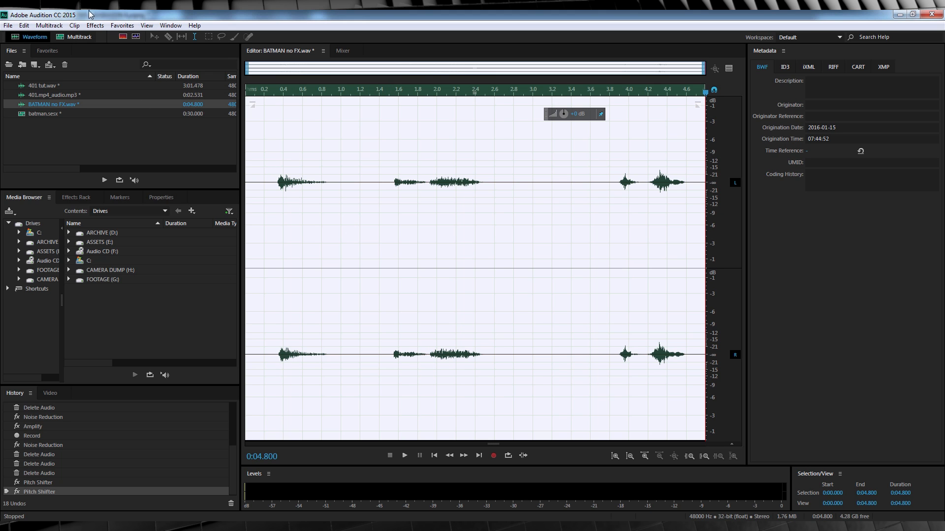
pyautogui.click(95, 25)
pyautogui.moveTo(196, 194)
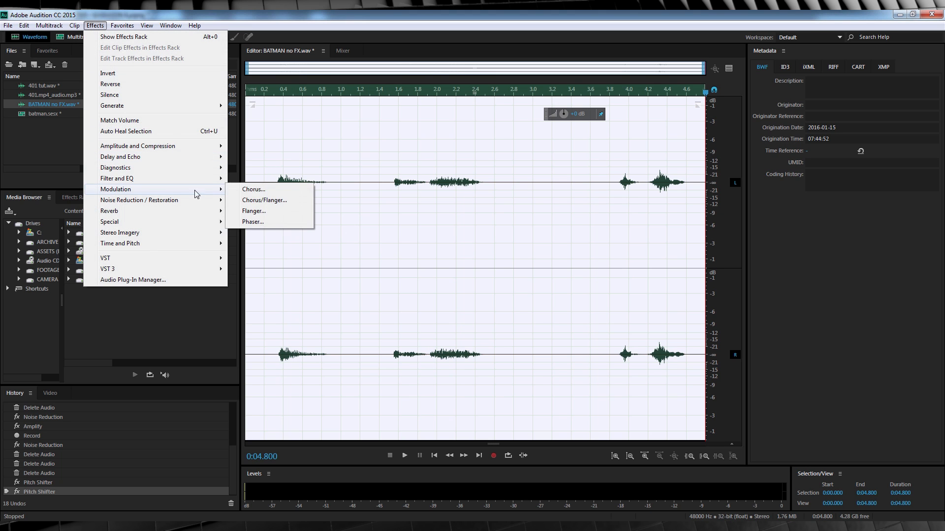
pyautogui.click(254, 189)
pyautogui.click(412, 190)
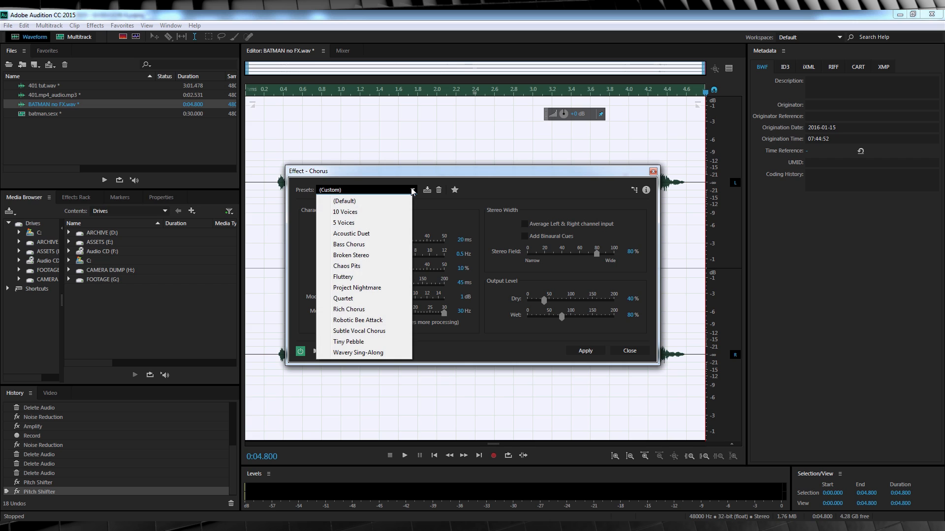
pyautogui.click(344, 223)
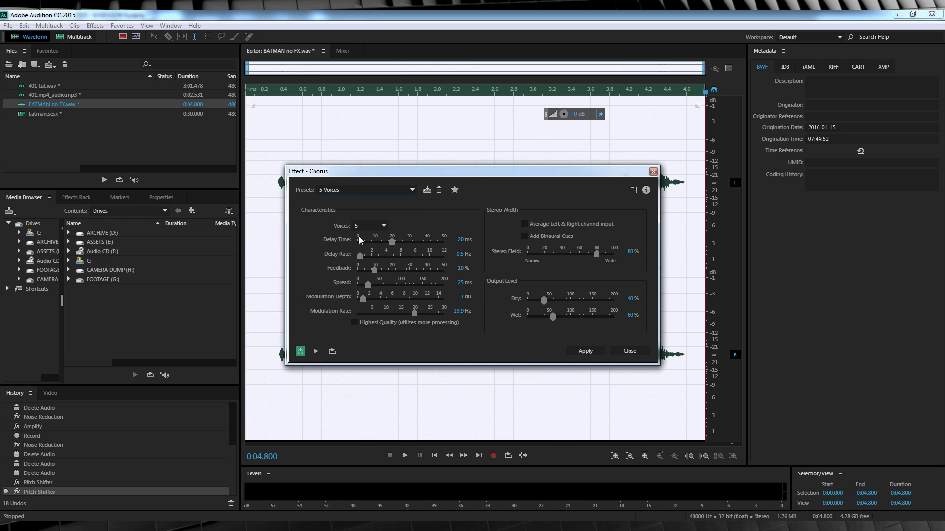
pyautogui.click(385, 226)
pyautogui.click(370, 267)
# Set the chorus spread to 45 ms, modulation rate to its maximum and wet level to 80 %, and preview the sound
pyautogui.click(460, 283)
pyautogui.write('45')
pyautogui.press('Return')
pyautogui.moveTo(414, 312); pyautogui.dragTo(456, 312)
pyautogui.click(628, 315)
pyautogui.write('80')
pyautogui.press('Return')
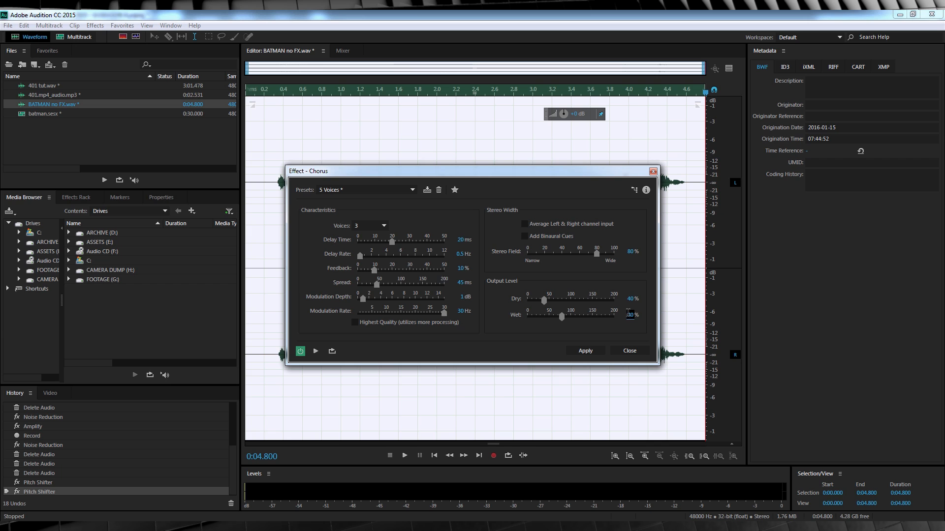
pyautogui.click(315, 351)
# Set the chorus spread to 30 ms, preview the result and apply the Chorus effect
pyautogui.click(461, 284)
pyautogui.write('30')
pyautogui.press('Return')
pyautogui.click(315, 352)
pyautogui.click(585, 350)
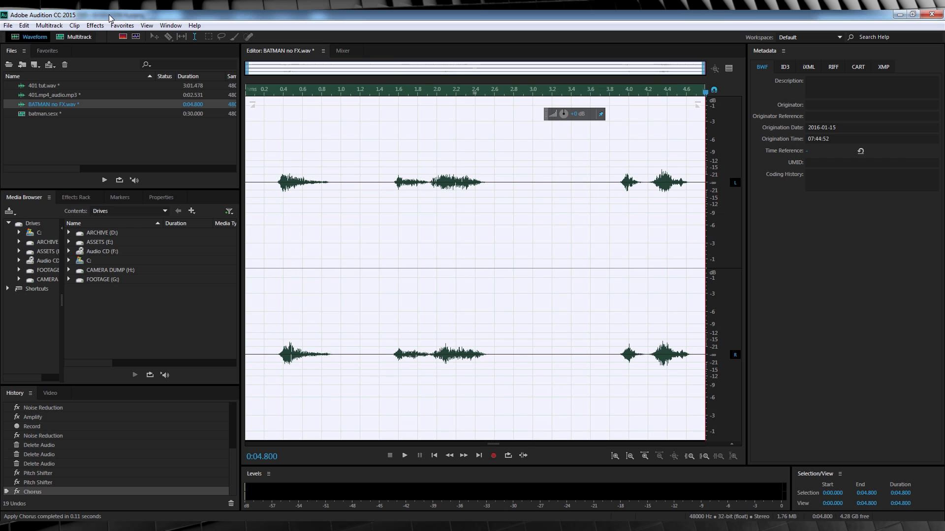
# Open the Flanger effect, preview the batman preset and load the Robotic preset
pyautogui.click(95, 25)
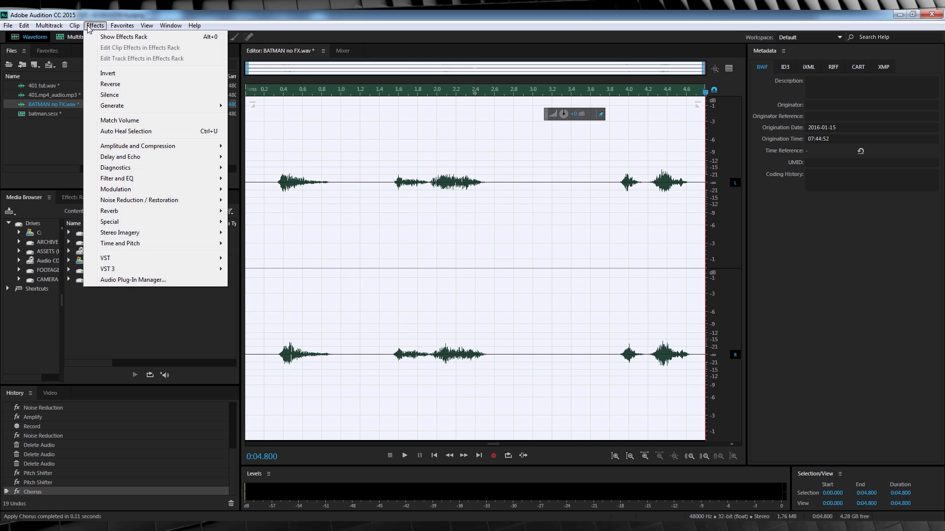
pyautogui.moveTo(125, 190)
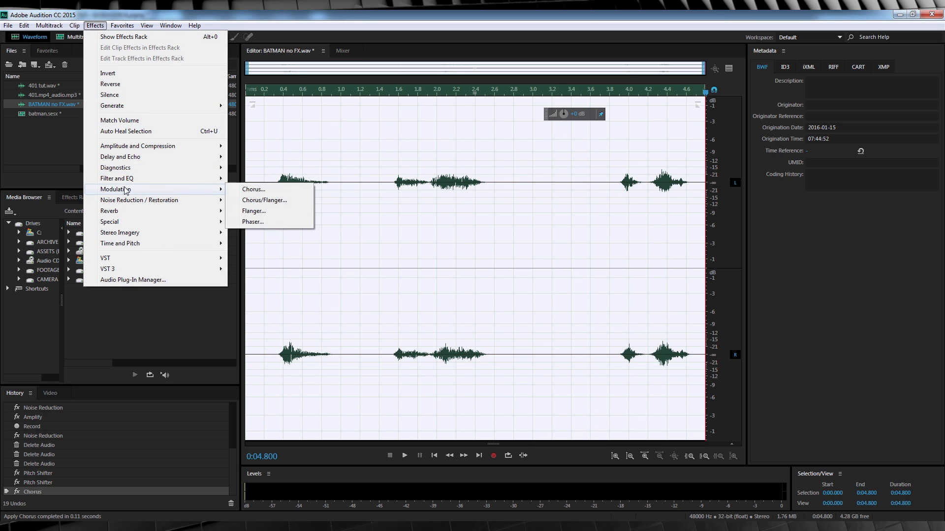
pyautogui.click(276, 218)
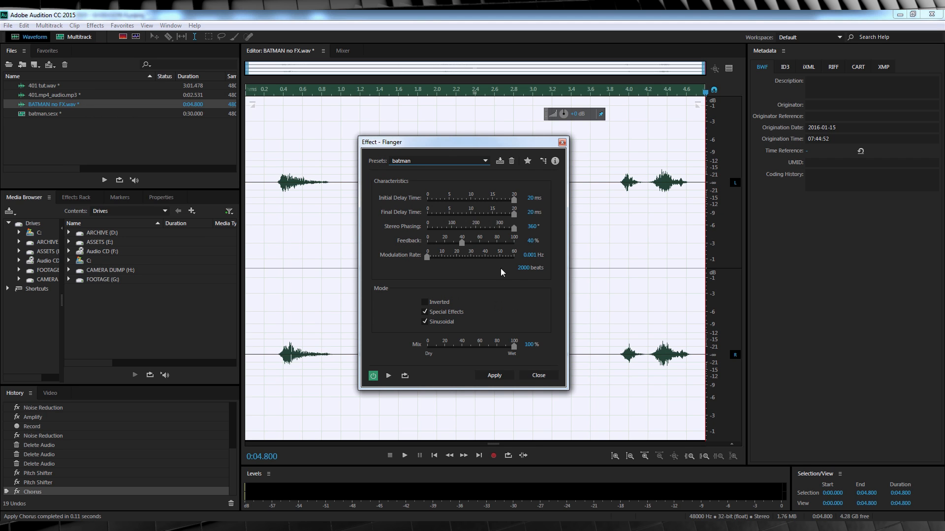
pyautogui.click(389, 376)
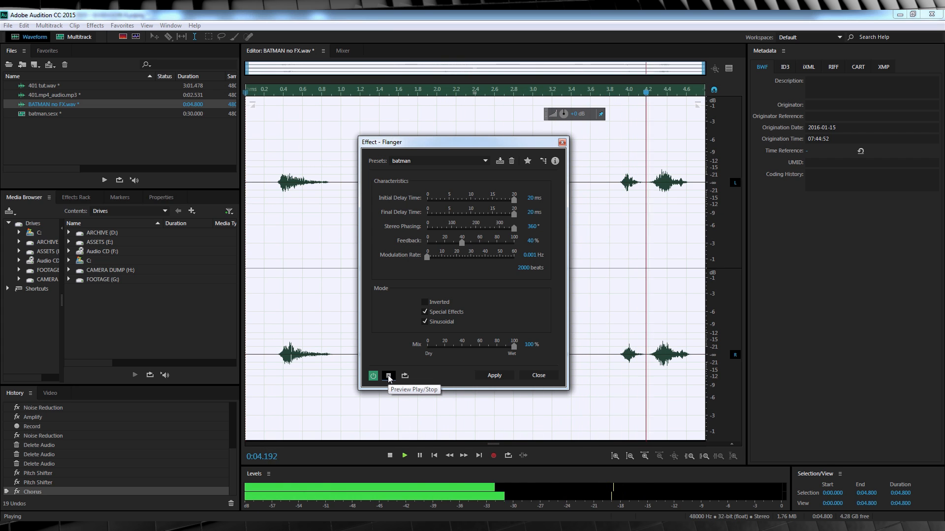
pyautogui.click(485, 161)
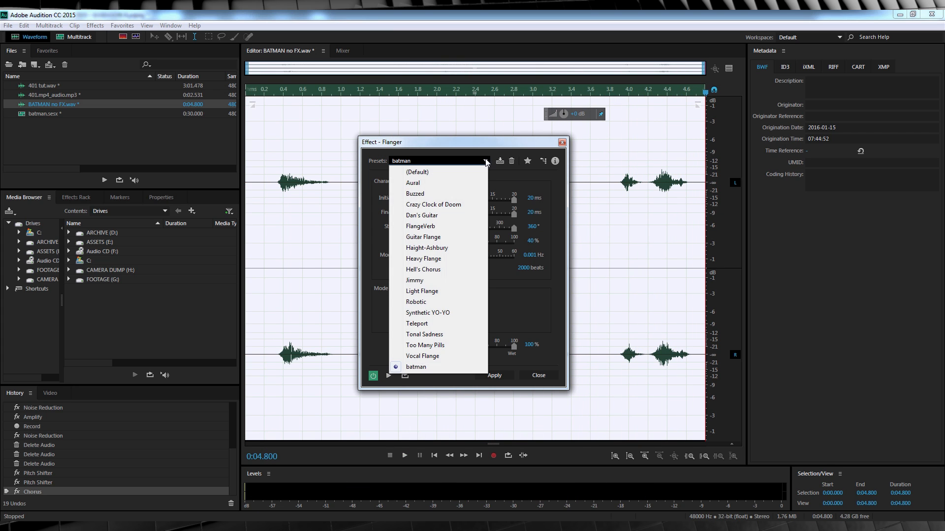
pyautogui.click(443, 301)
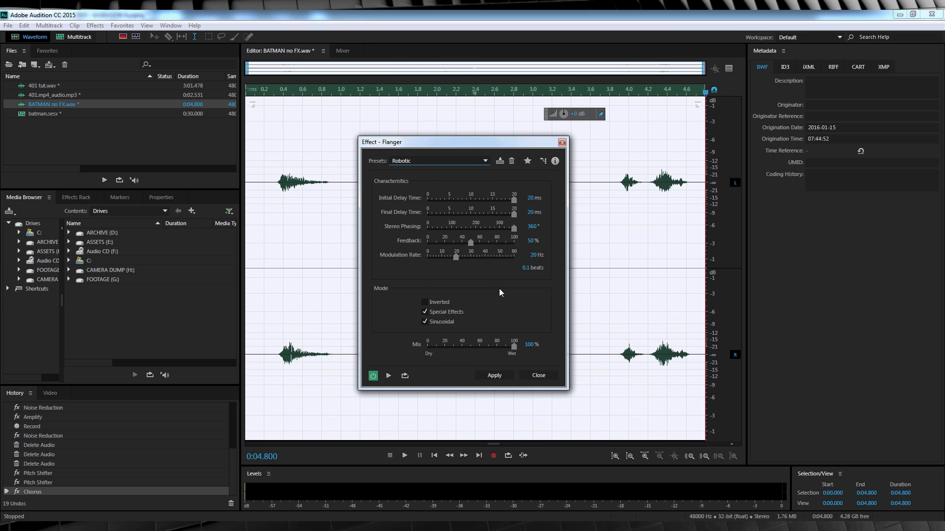
# Set the flanger feedback to 40 %, lower the modulation rate slightly, preview the voice and apply the effect
pyautogui.click(531, 240)
pyautogui.write('40')
pyautogui.press('Return')
pyautogui.moveTo(456, 257); pyautogui.dragTo(450, 255)
pyautogui.click(389, 376)
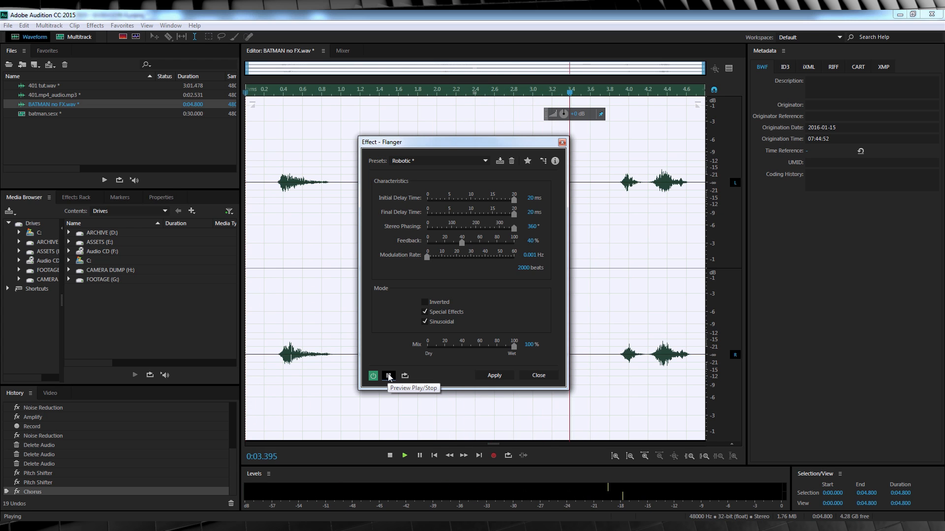
pyautogui.click(495, 375)
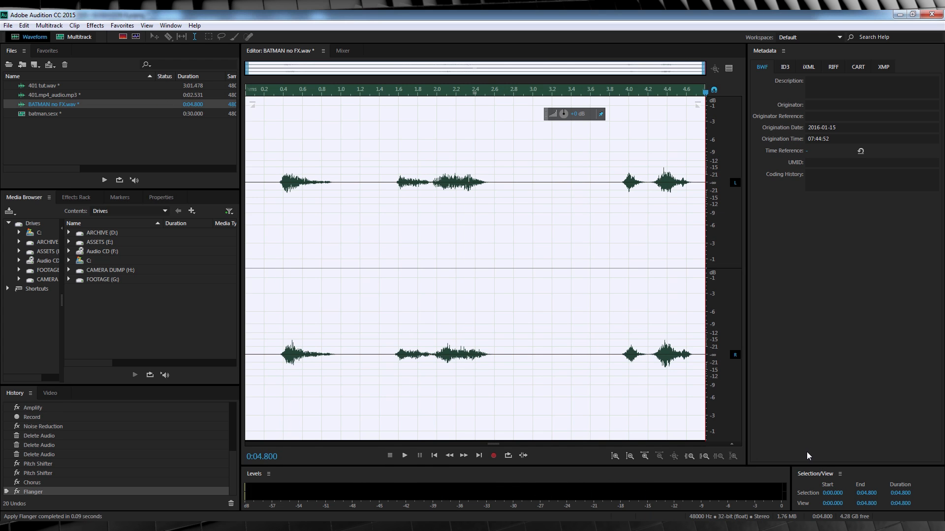